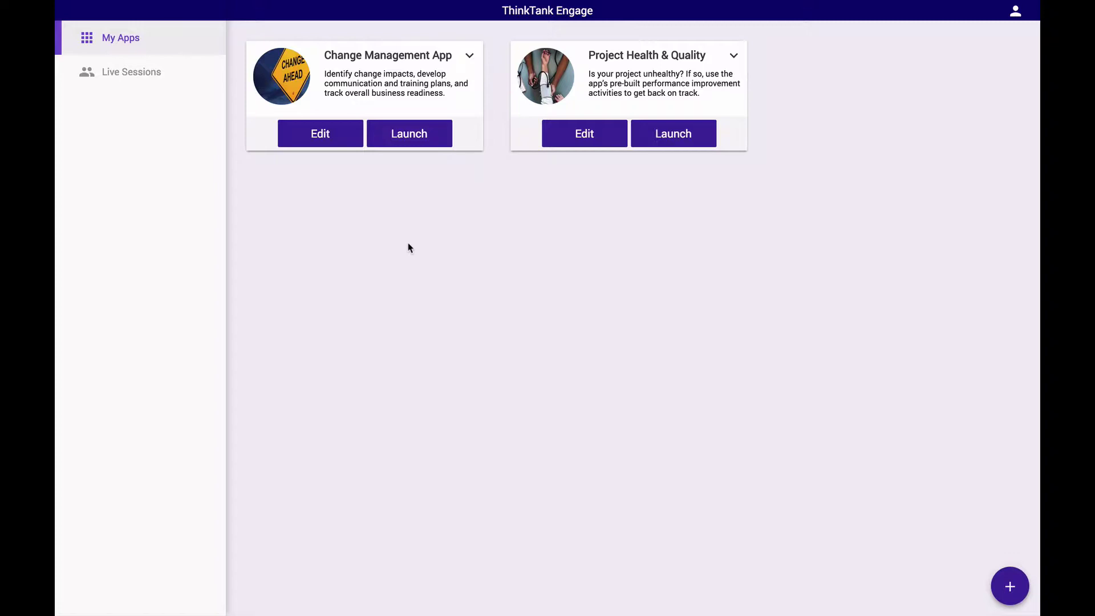
Open the Change Management App for editing, review its session options, and return to the app list
click(346, 141)
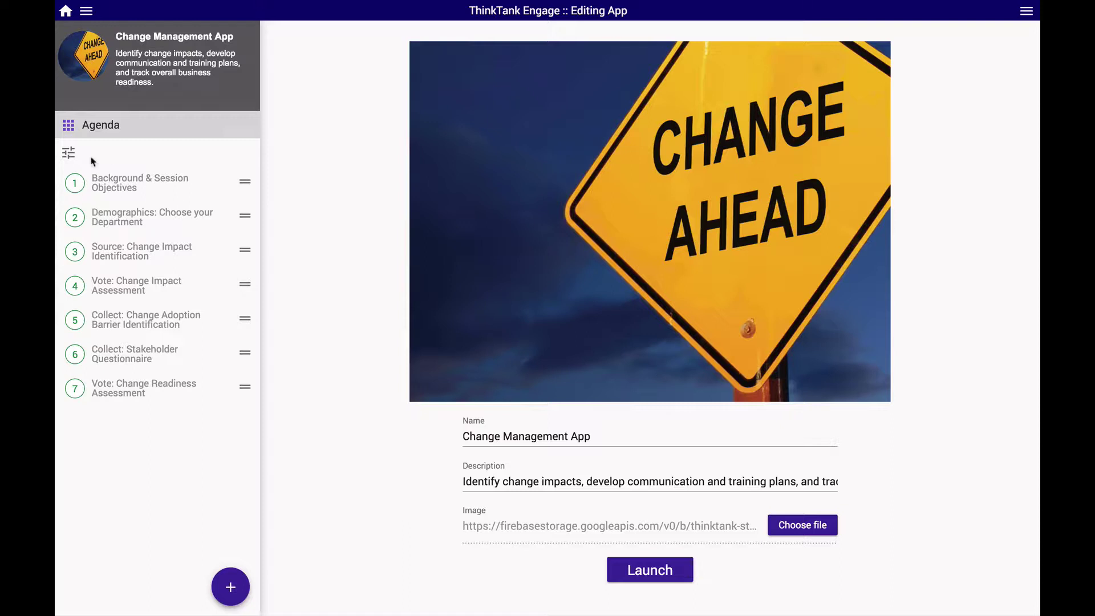
click(69, 153)
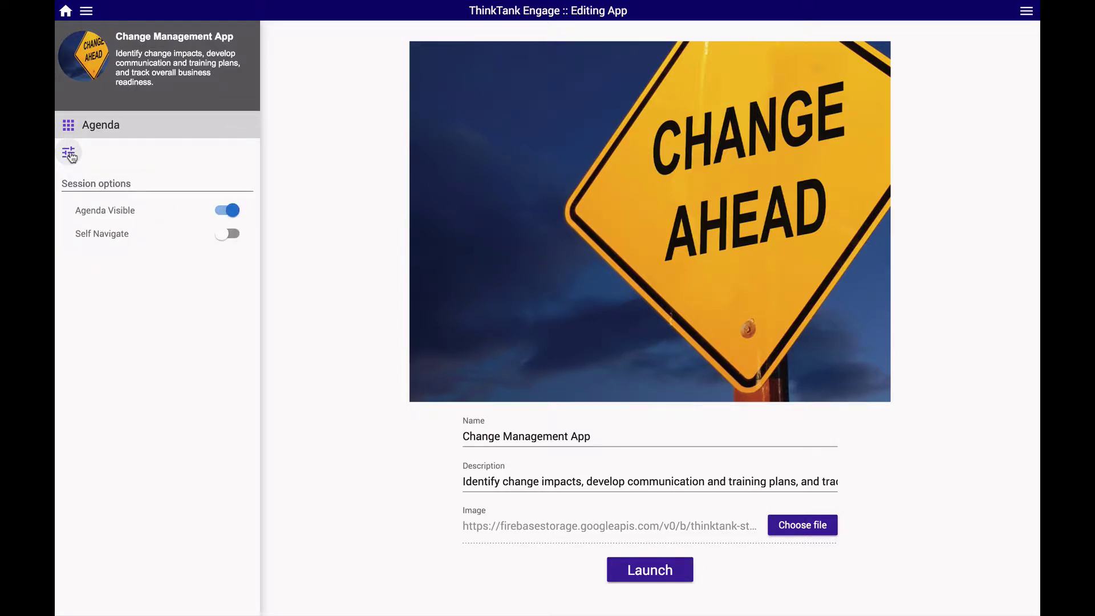
click(69, 153)
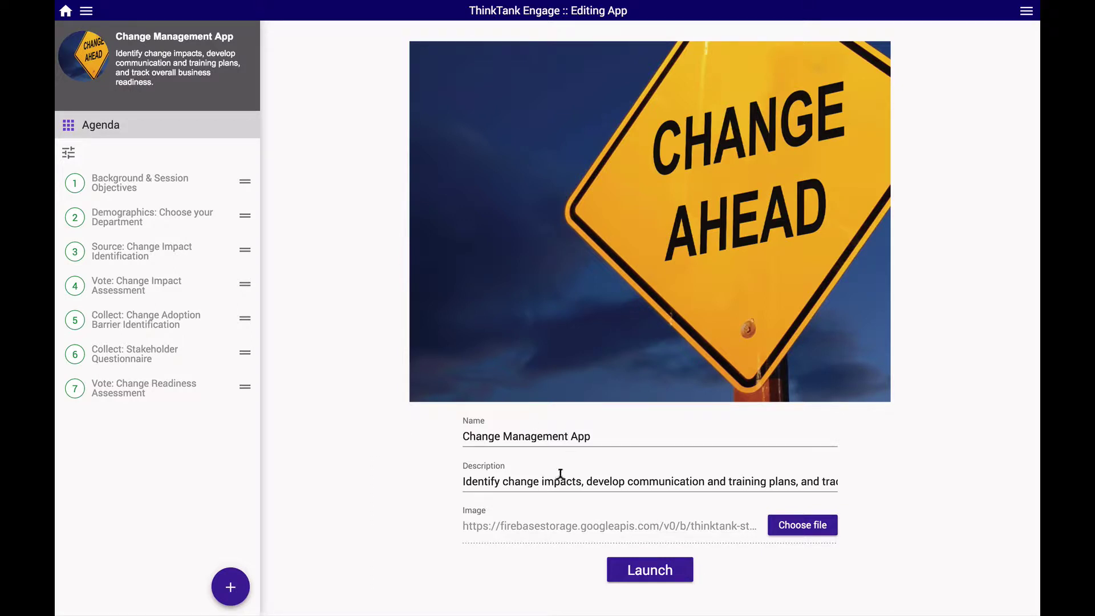
click(65, 11)
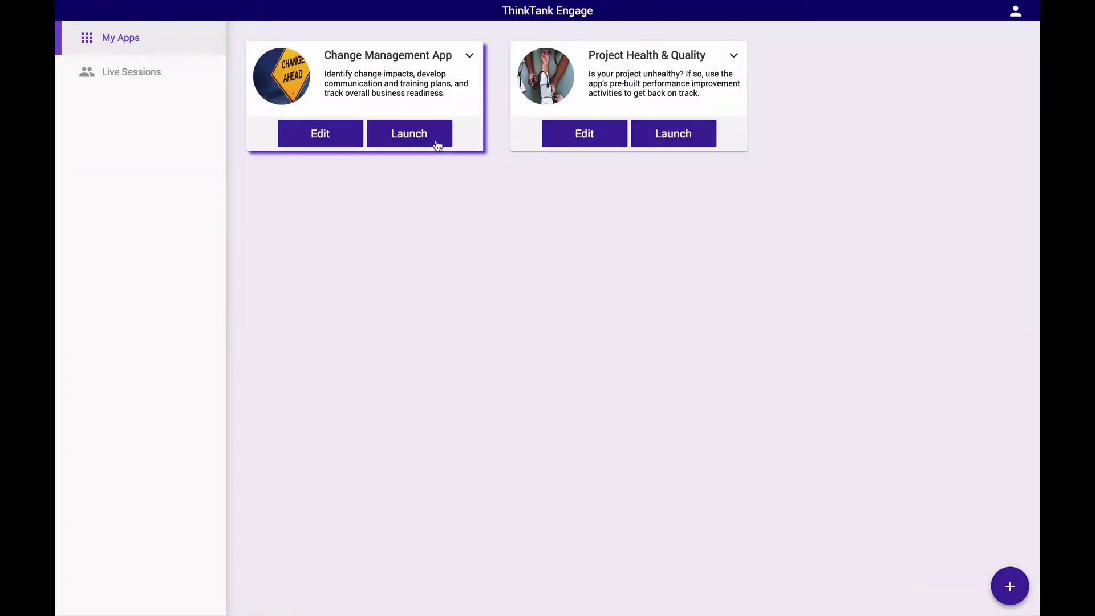
Create a session from the Change Management App and return to the app list
click(436, 143)
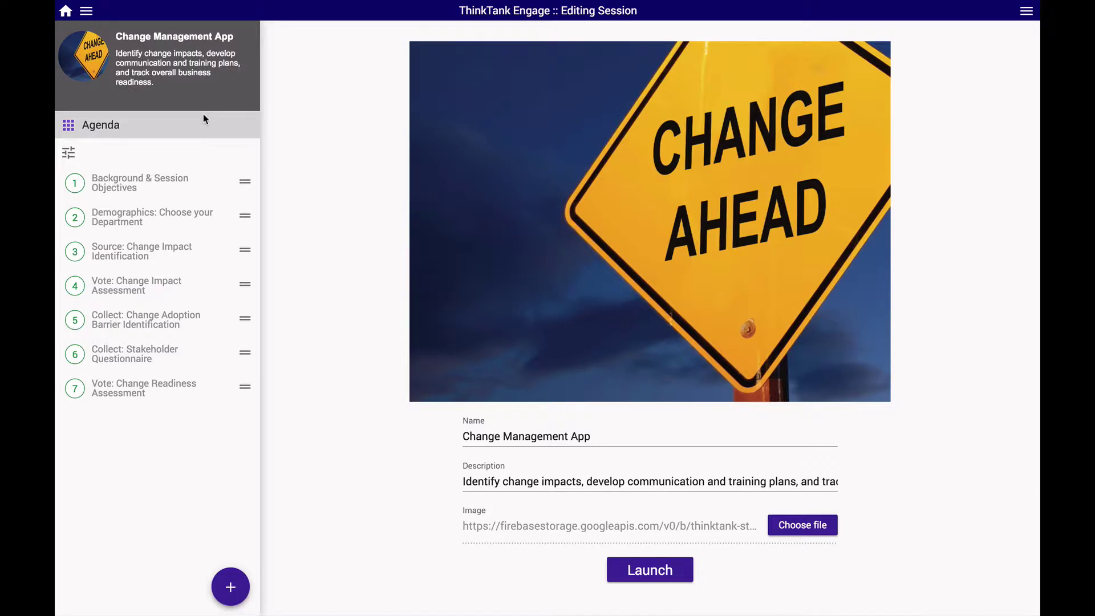
click(66, 11)
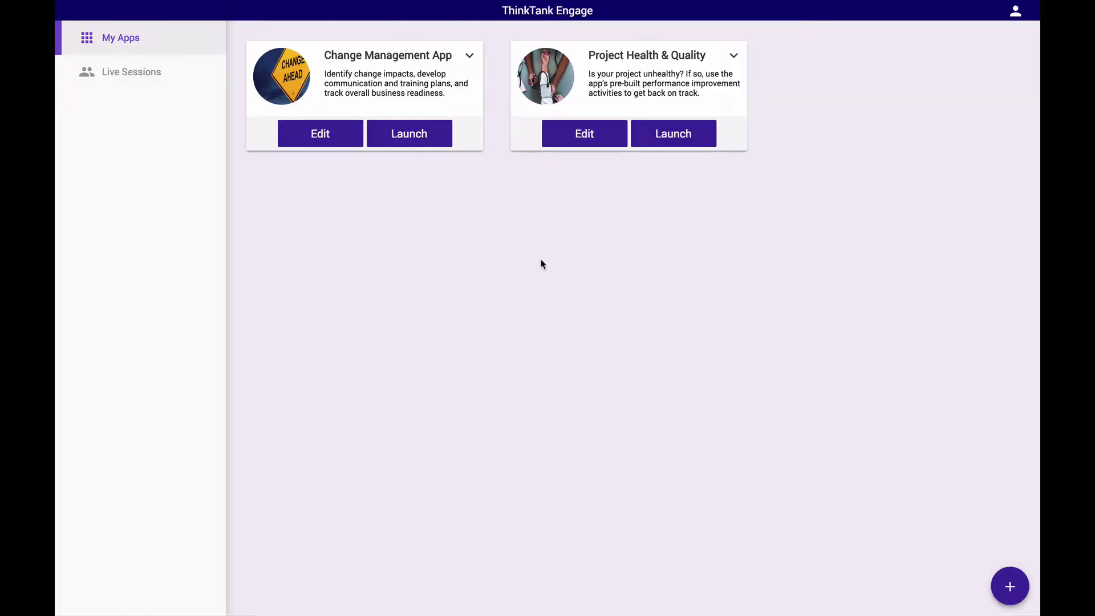
click(470, 59)
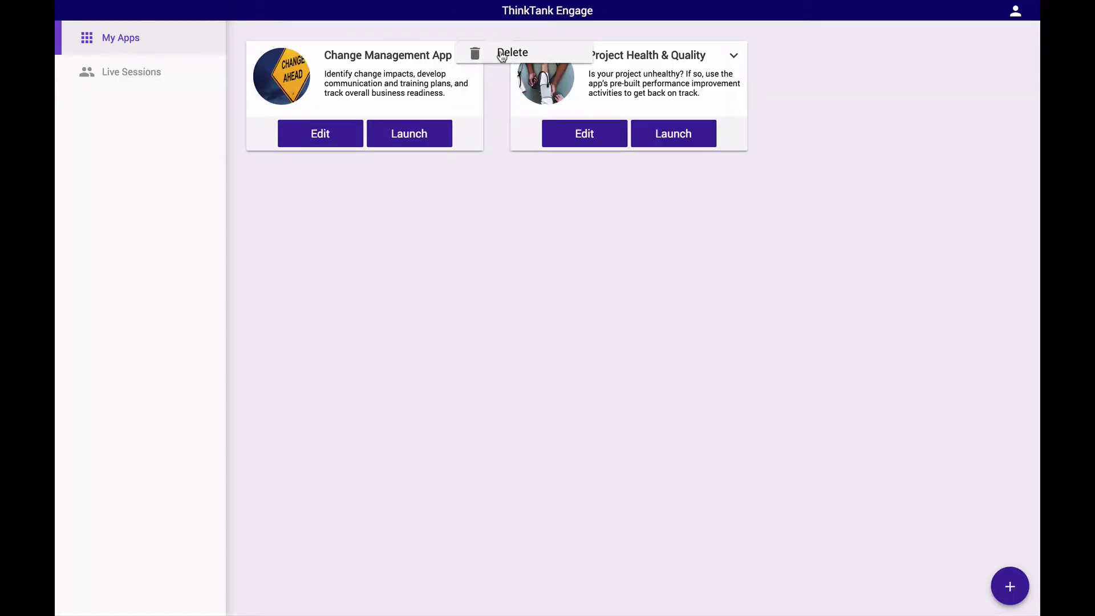
click(554, 54)
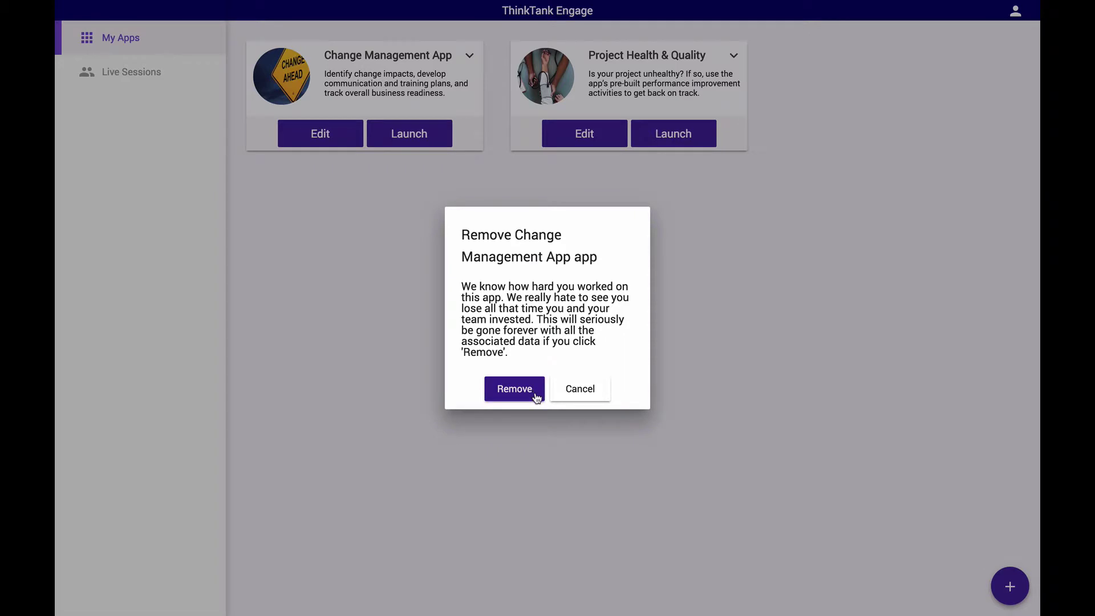
click(581, 396)
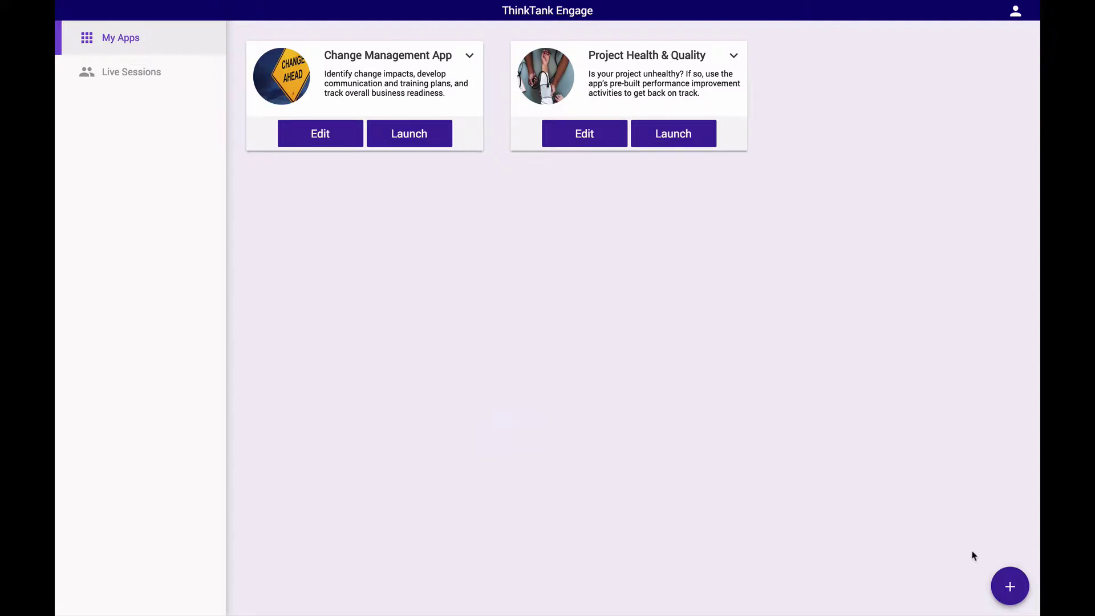
Create a new blank app, show its session options, and return to the app list
click(1021, 590)
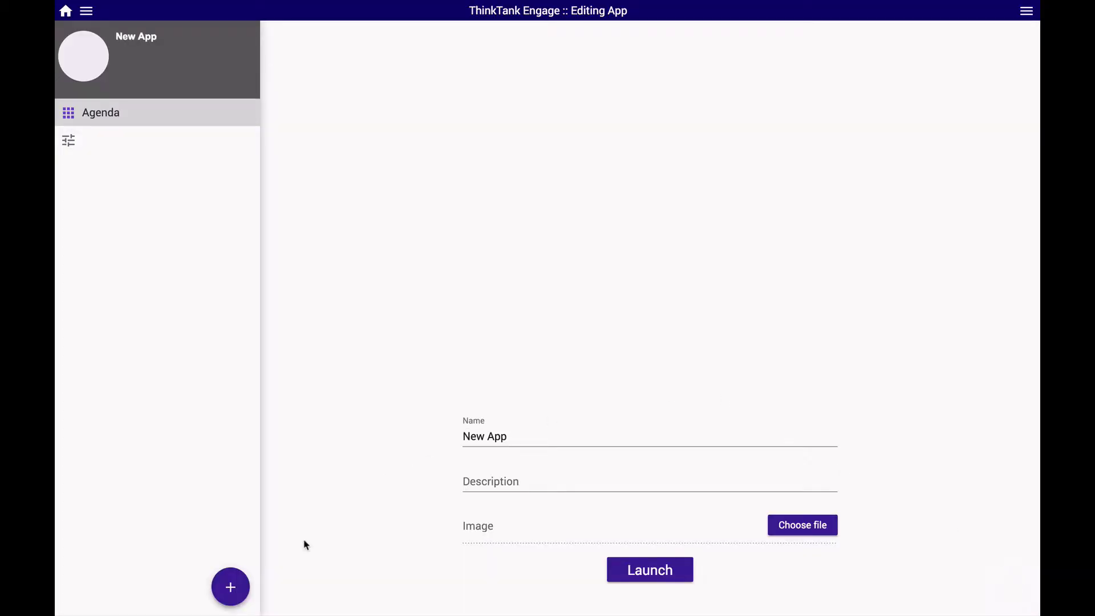
click(69, 143)
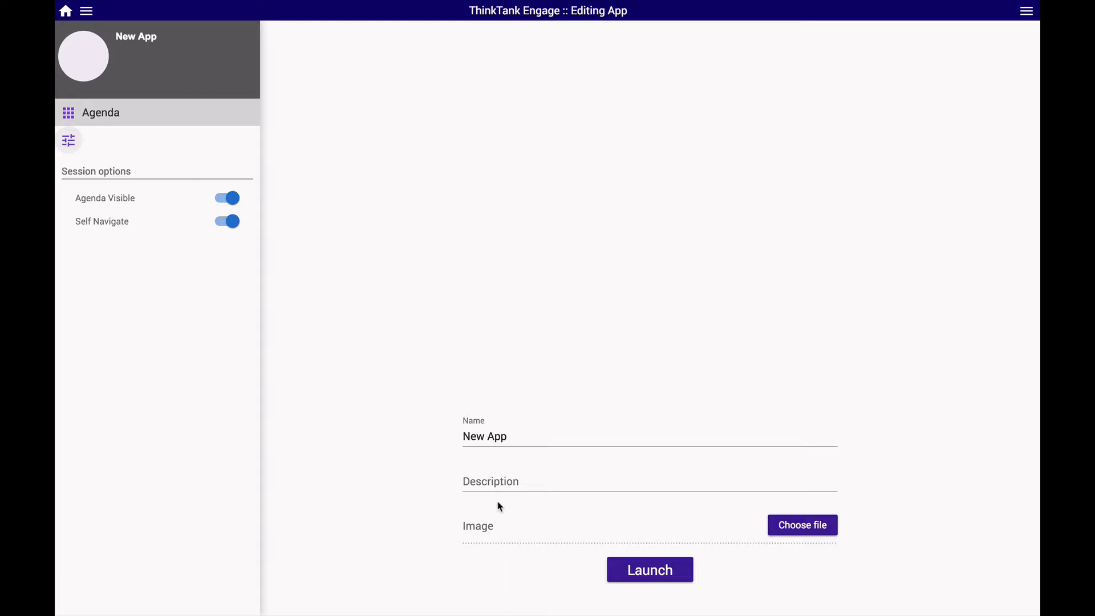
click(65, 11)
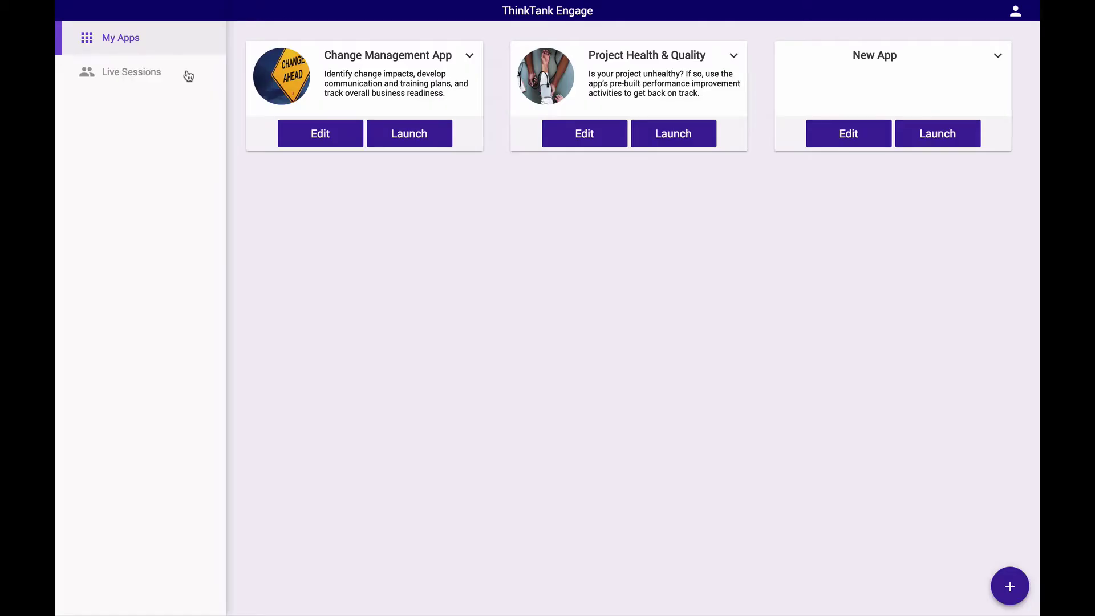
View the live sessions, inspect the Change Management App session in edit mode, and return to the live sessions list
click(188, 76)
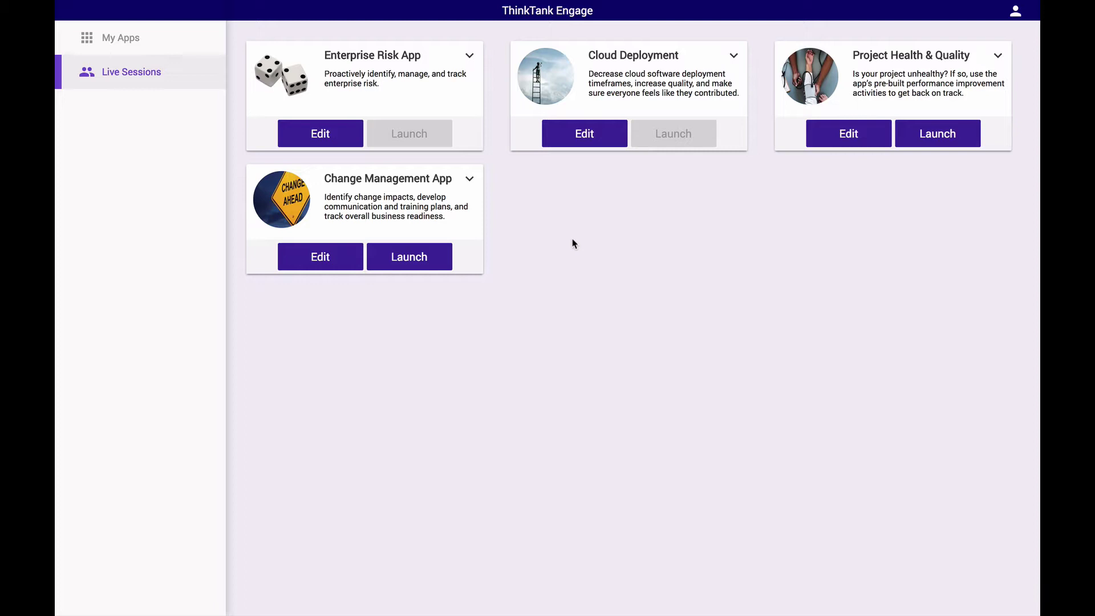
click(349, 260)
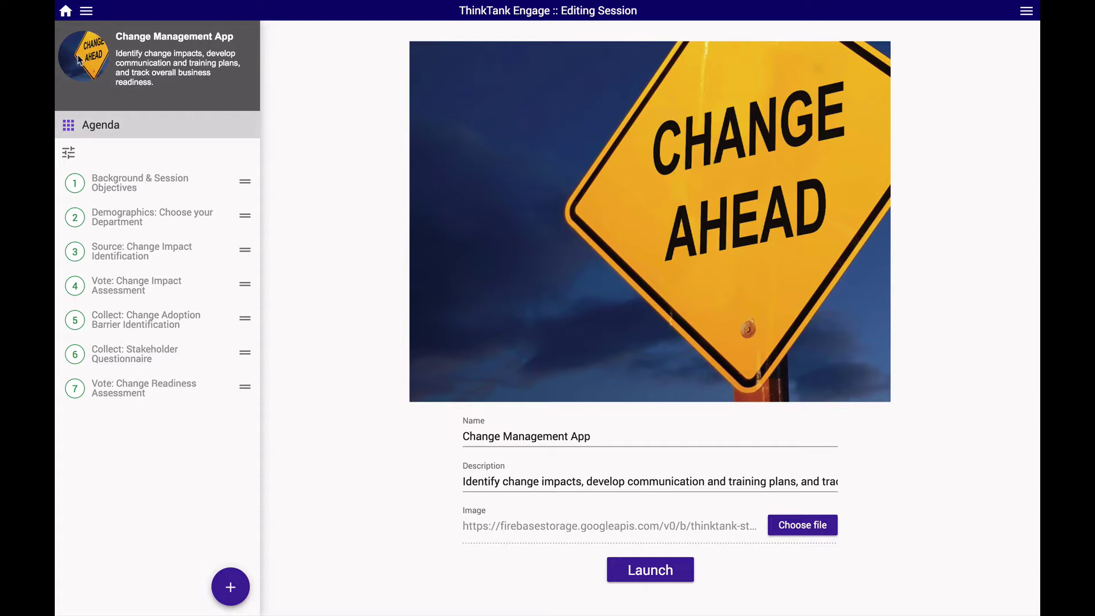
click(66, 10)
click(190, 81)
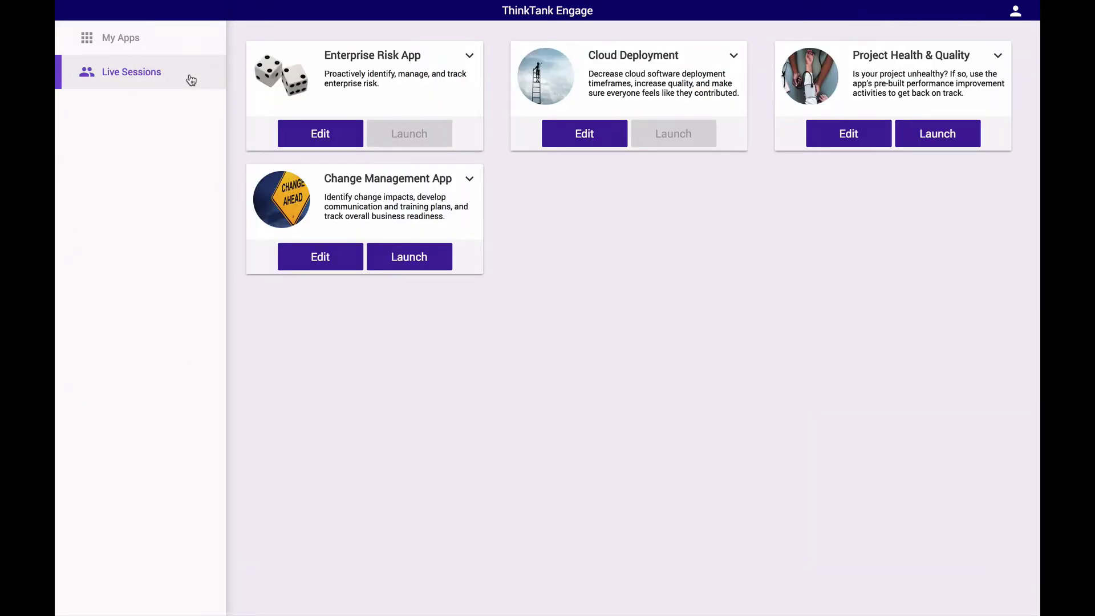
Launch the Change Management App live session, and return to the live sessions list
click(430, 260)
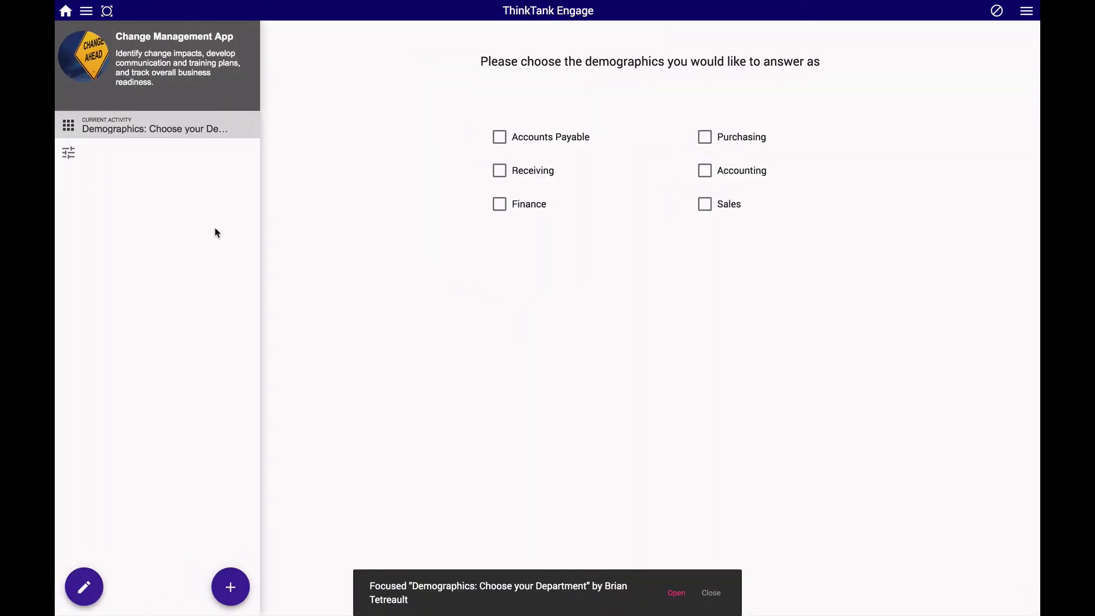
click(65, 13)
click(155, 76)
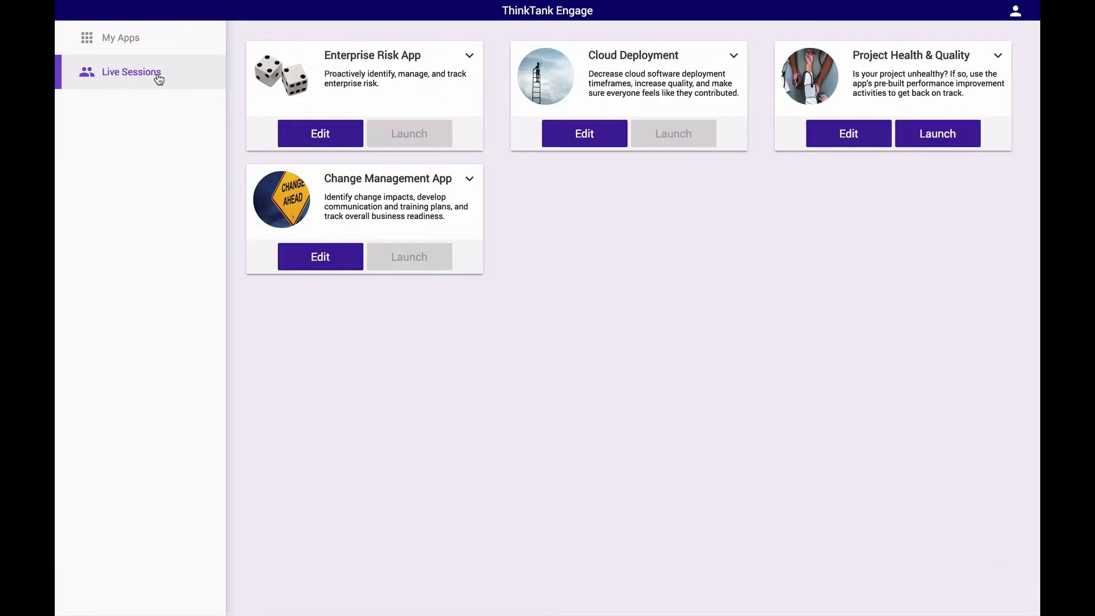
Delete the Change Management App session from the live sessions
click(470, 180)
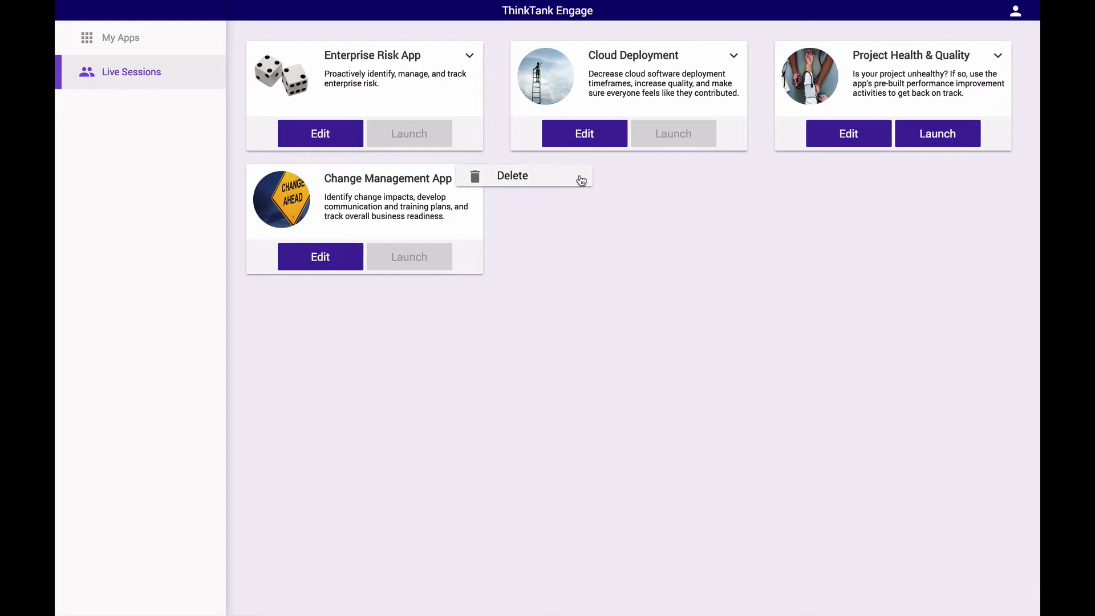
click(581, 180)
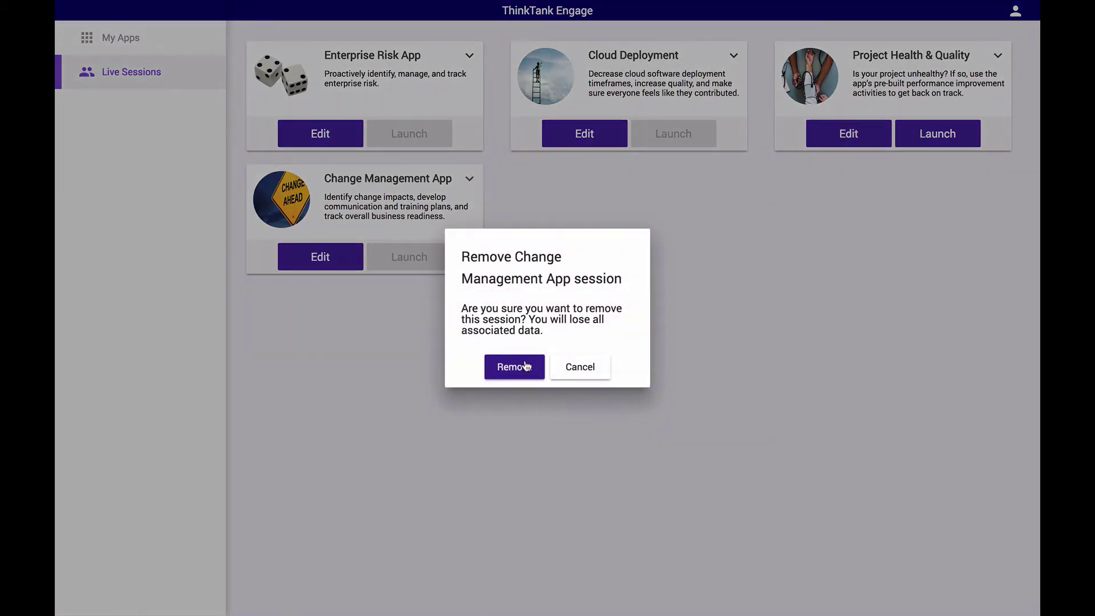
click(525, 366)
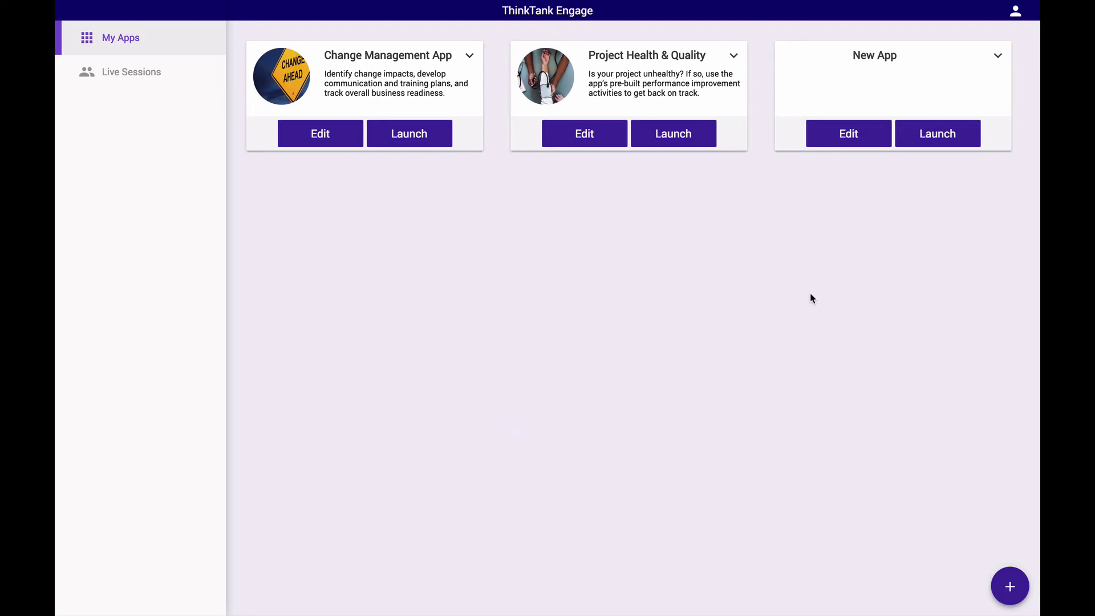
Change the account password by entering the old and new passwords, and decline the browser's offer to save it
click(1017, 12)
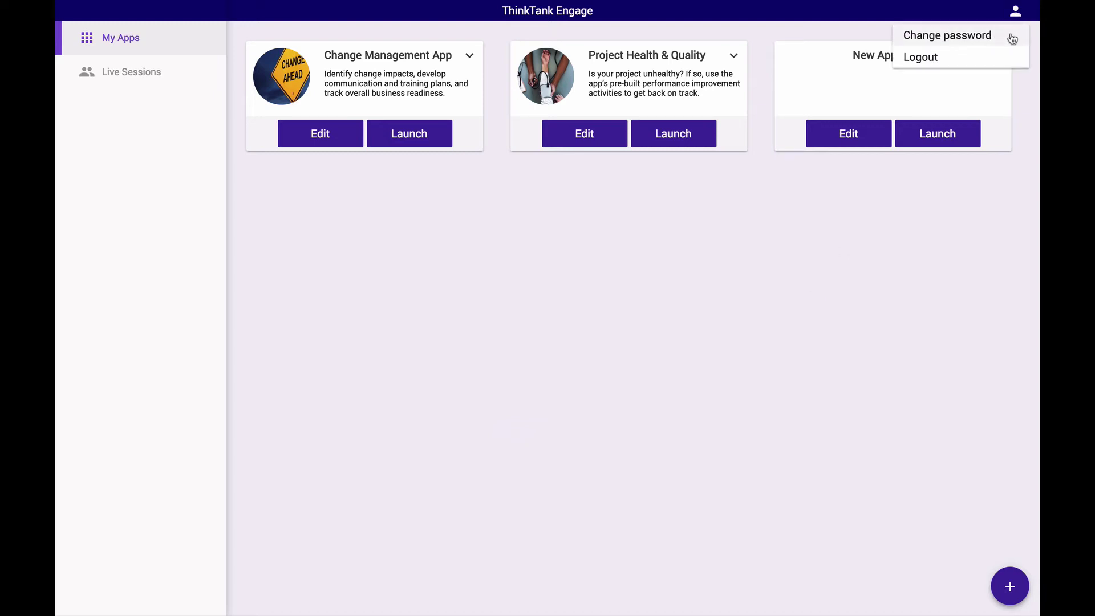
click(1012, 38)
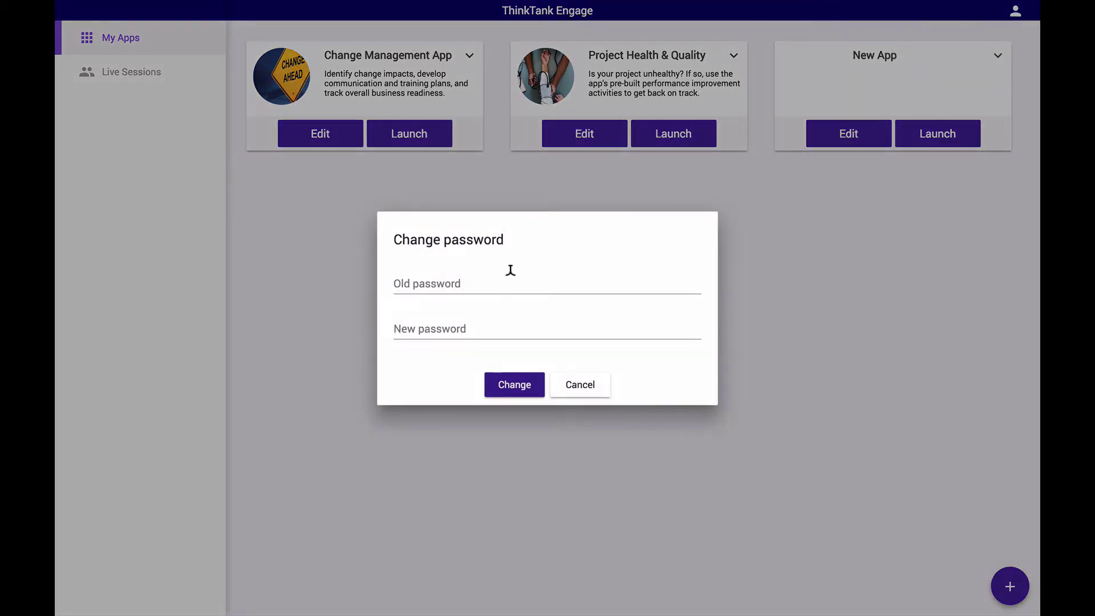
click(511, 271)
text(••••••••••)
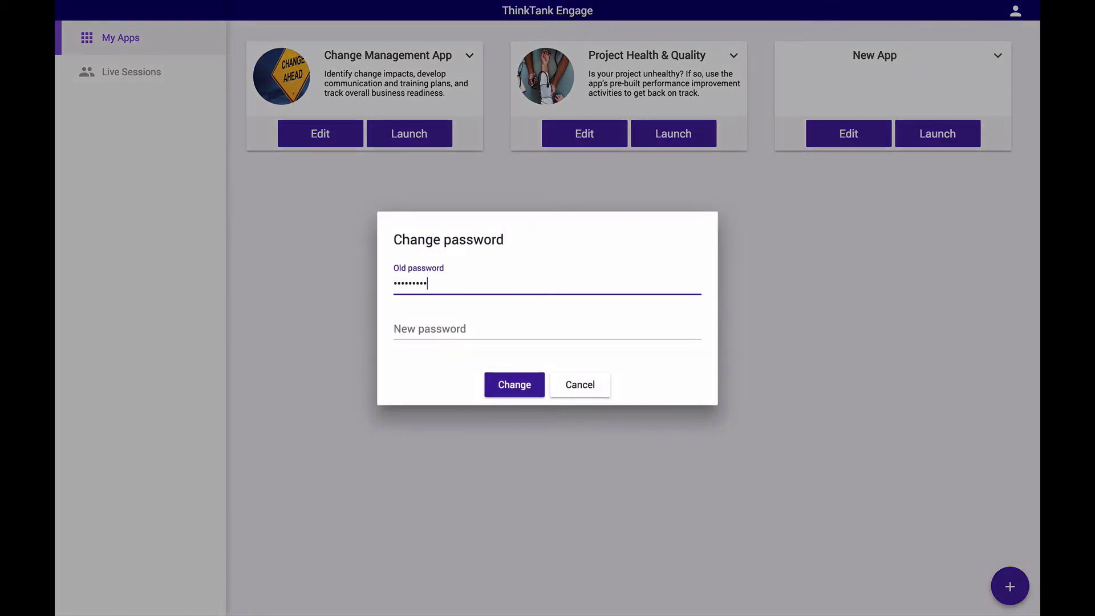
text(•)
key(Tab)
text(•••••••)
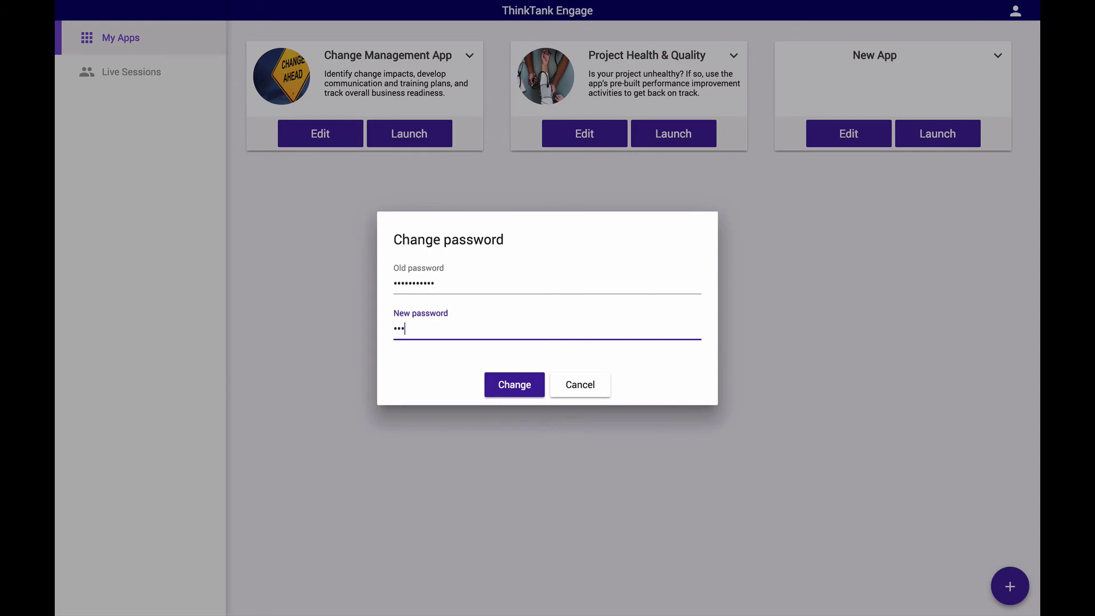
text(••••)
click(495, 388)
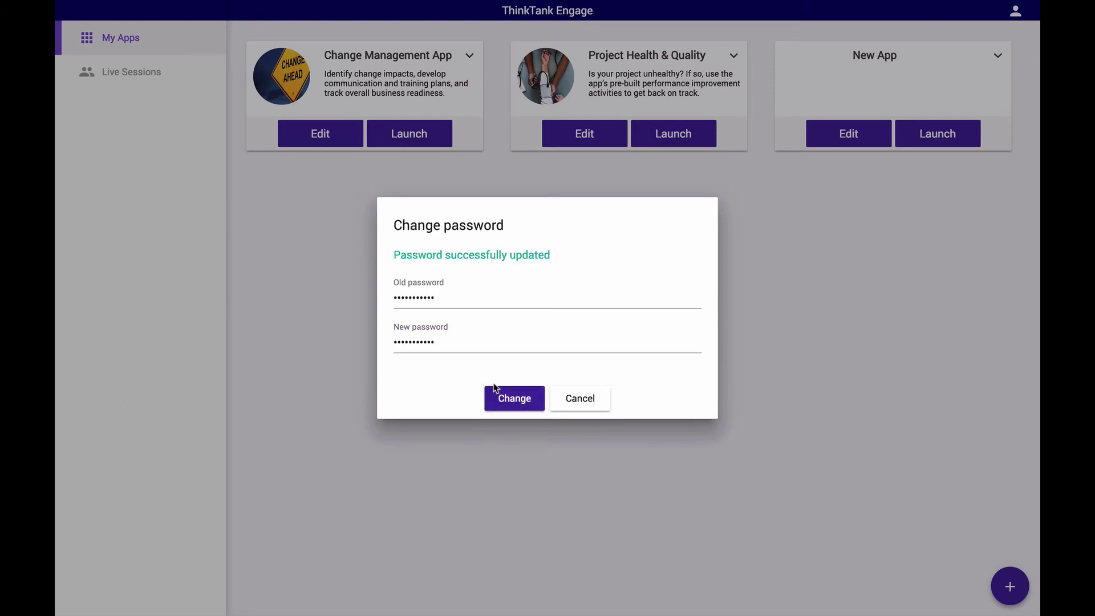
click(581, 399)
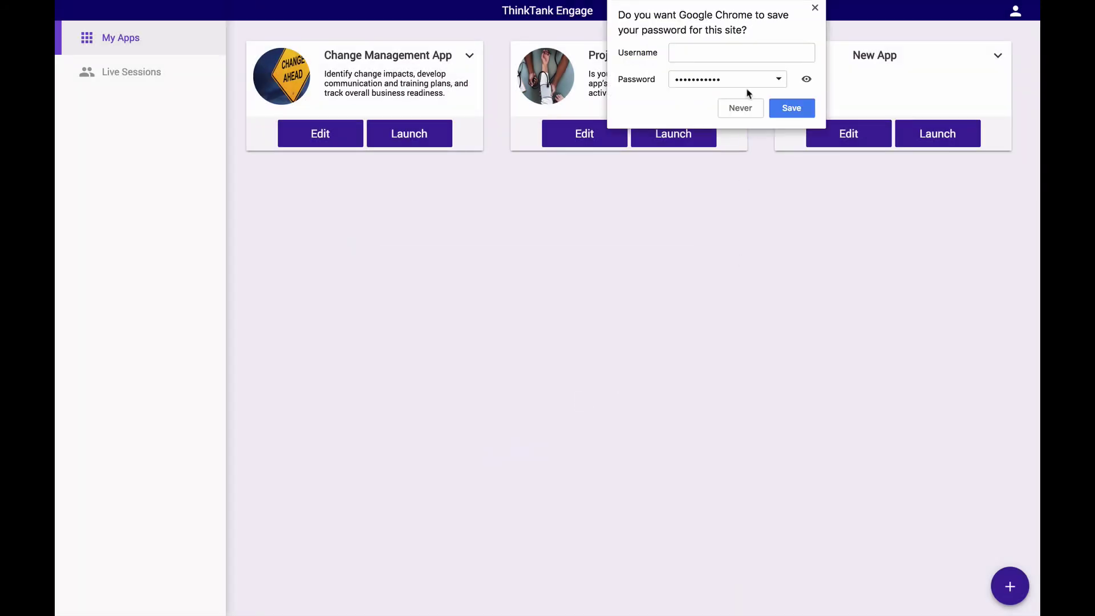
click(743, 109)
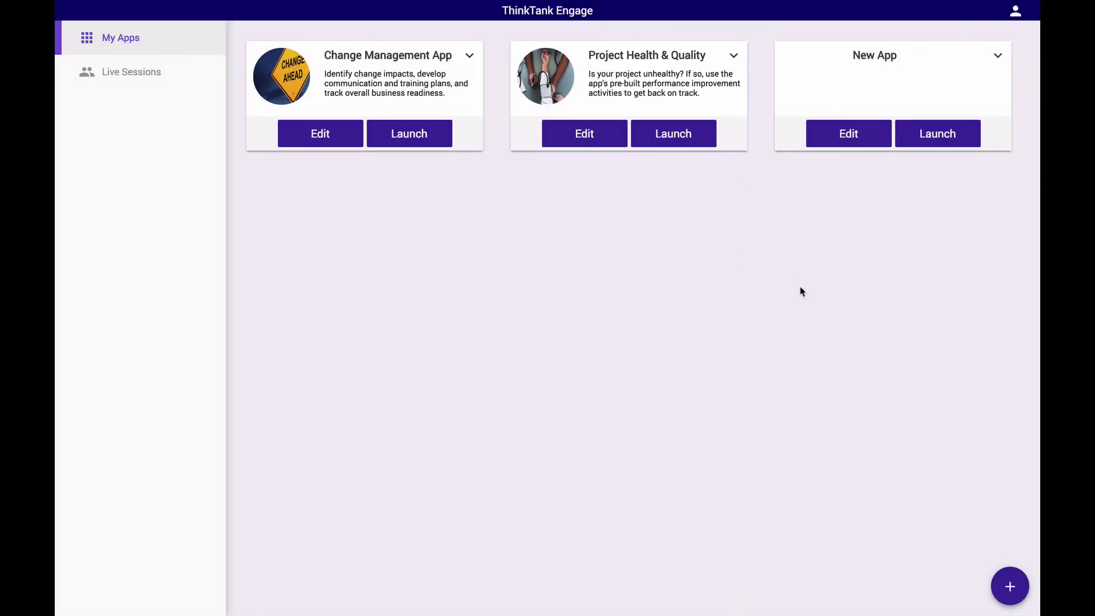
Log out of the account
click(1017, 13)
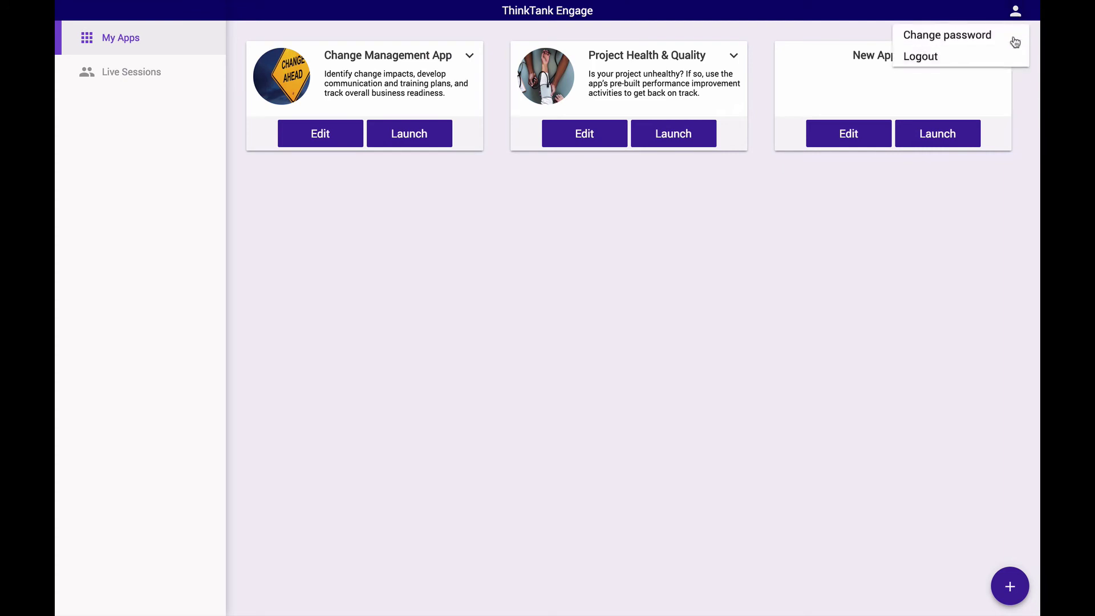
click(1005, 63)
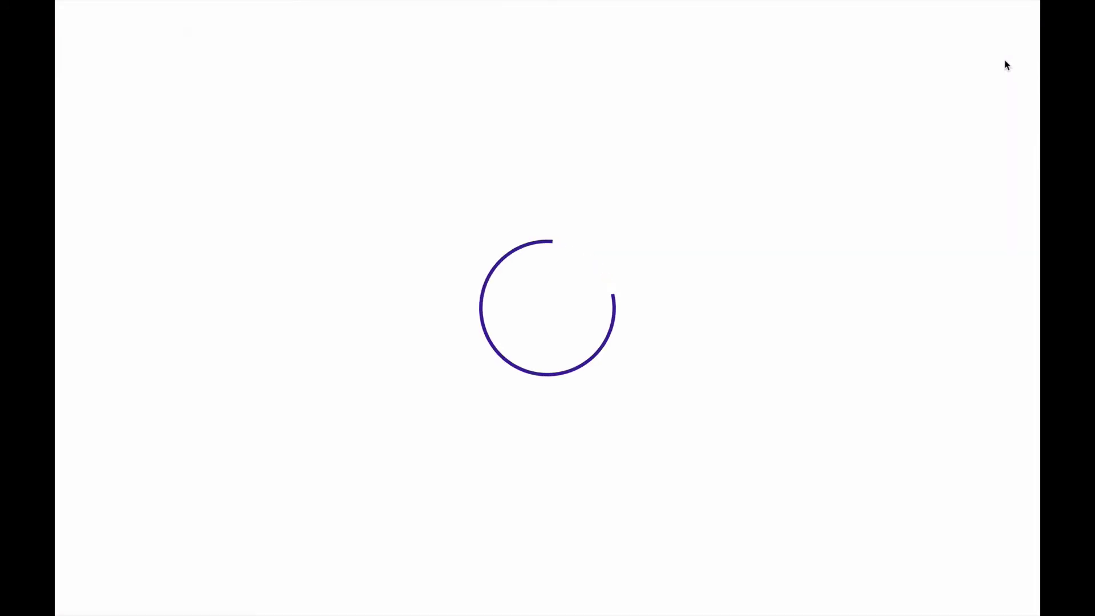